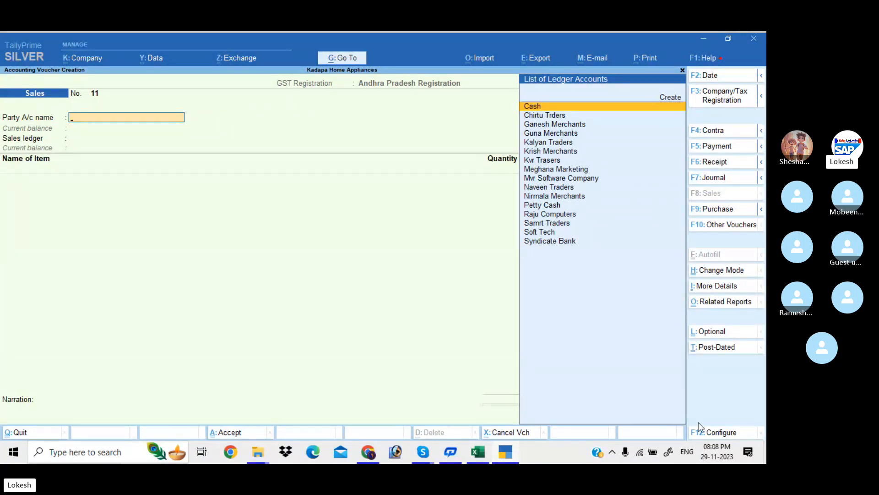
- In the voucher configuration, keep Provide Rate Inclusive of Tax for Stock Items set to Yes and accept the settings
{"action": "left_click", "coordinate": [720, 433]}
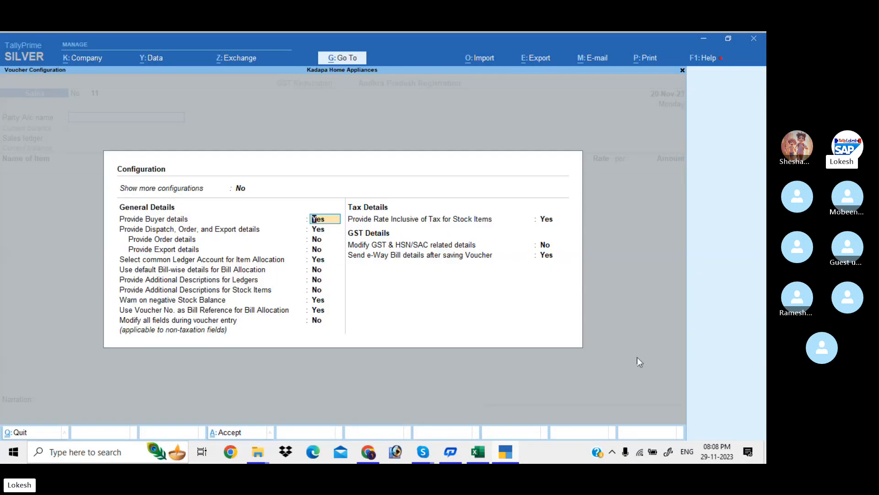
{"action": "left_click", "coordinate": [550, 221]}
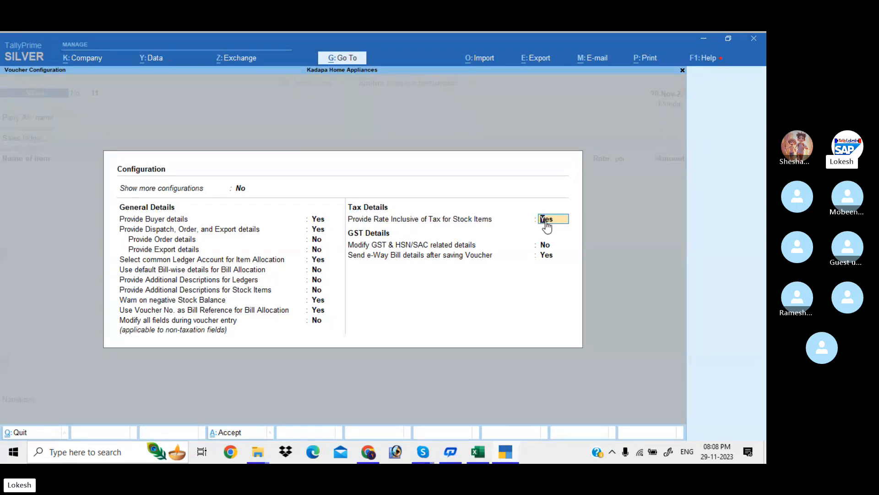
{"action": "key", "text": "ctrl+a"}
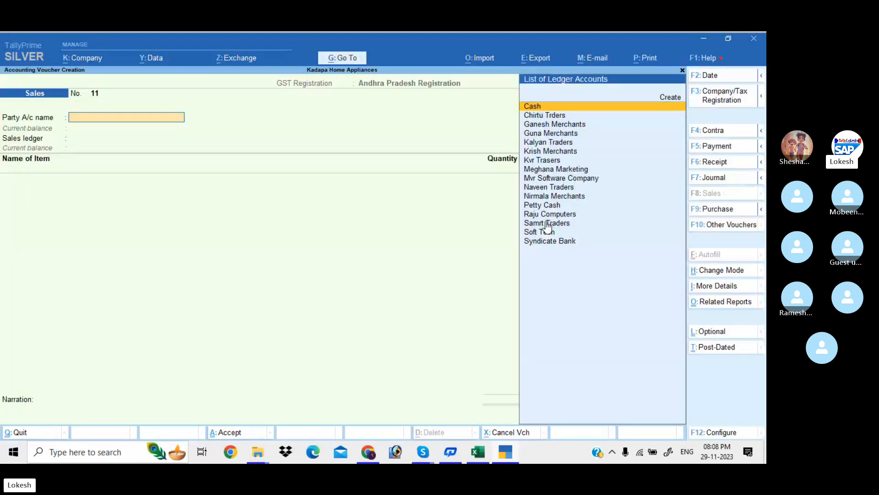
- Choose Ganesh Merchants as the sales voucher's party with its default dispatch and party details, and set Sales as the sales ledger
{"action": "key", "text": "Down"}
{"action": "key", "text": "Down"}
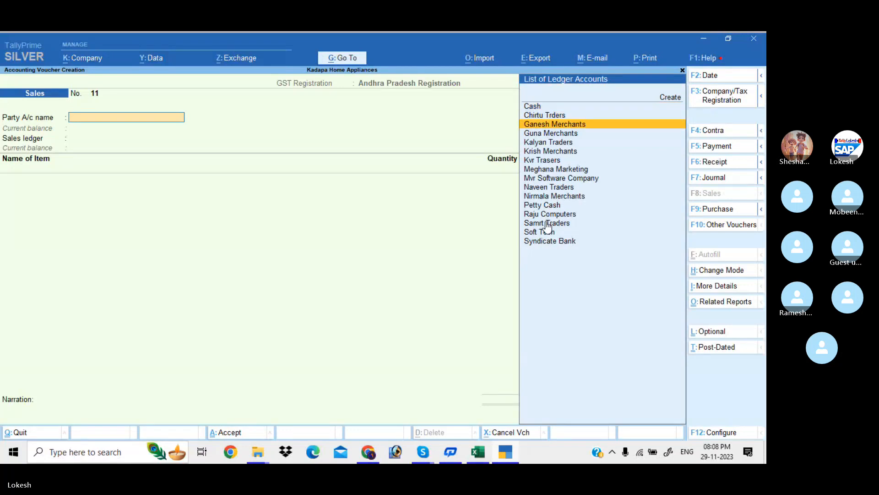
{"action": "key", "text": "Return"}
{"action": "key", "text": "Return"}
{"action": "key", "text": "Return"}
{"action": "key", "text": "Return"}
{"action": "key", "text": "Return"}
{"action": "key", "text": "Return"}
{"action": "key", "text": "Return"}
{"action": "key", "text": "Return"}
{"action": "key", "text": "Return"}
{"action": "key", "text": "Return"}
{"action": "key", "text": "Return"}
{"action": "key", "text": "Return"}
{"action": "key", "text": "Return"}
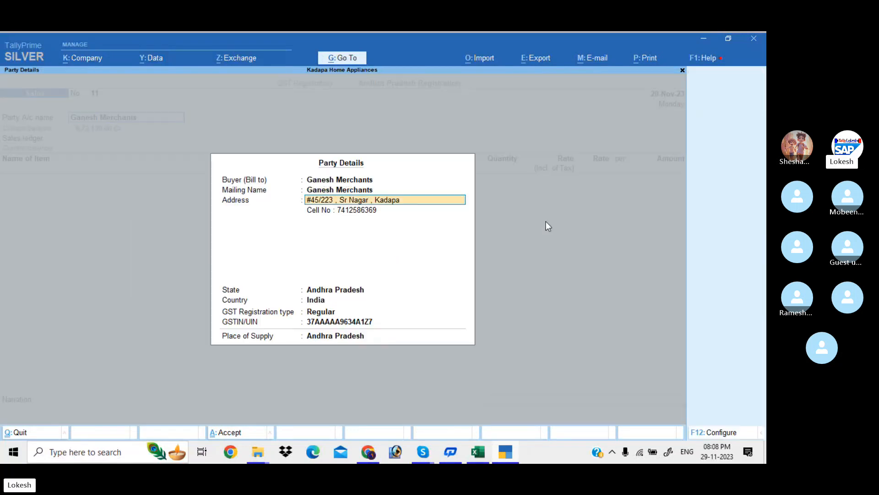
{"action": "key", "text": "Return"}
{"action": "key", "text": "Return"}
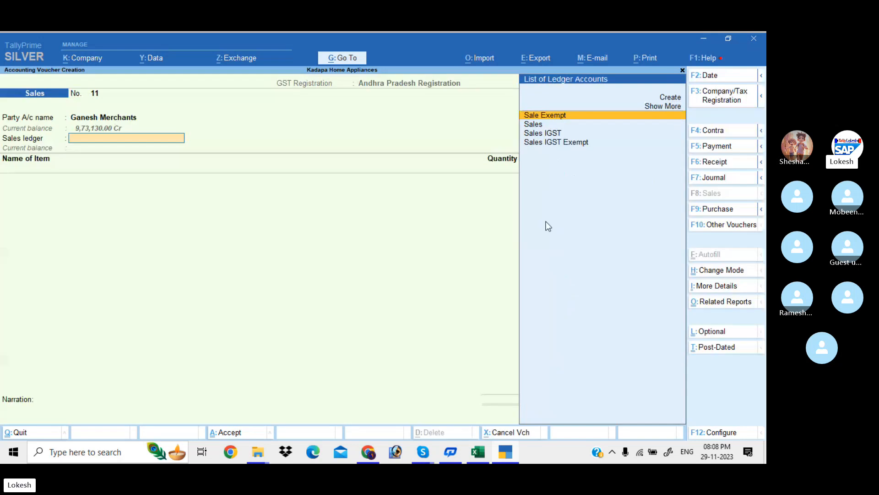
{"action": "key", "text": "Down"}
{"action": "key", "text": "Return"}
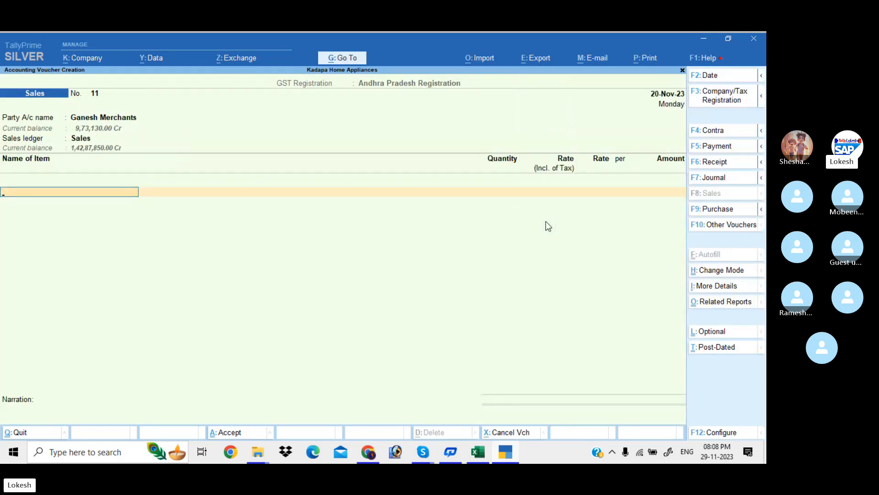
- Add the stock item Led Bulb with a quantity of 1 nos and a tax-inclusive rate of 500
{"action": "type", "text": "L"}
{"action": "key", "text": "Down"}
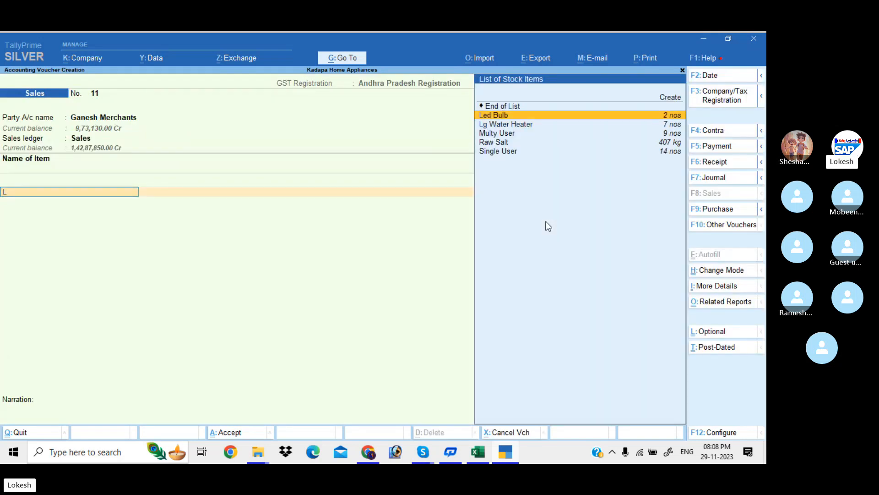
{"action": "key", "text": "Return"}
{"action": "type", "text": "1"}
{"action": "key", "text": "Return"}
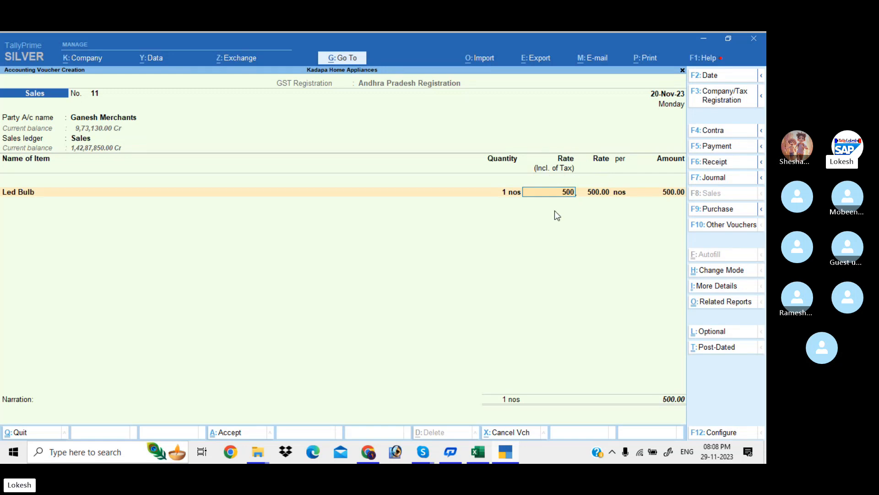
{"action": "key", "text": "Return"}
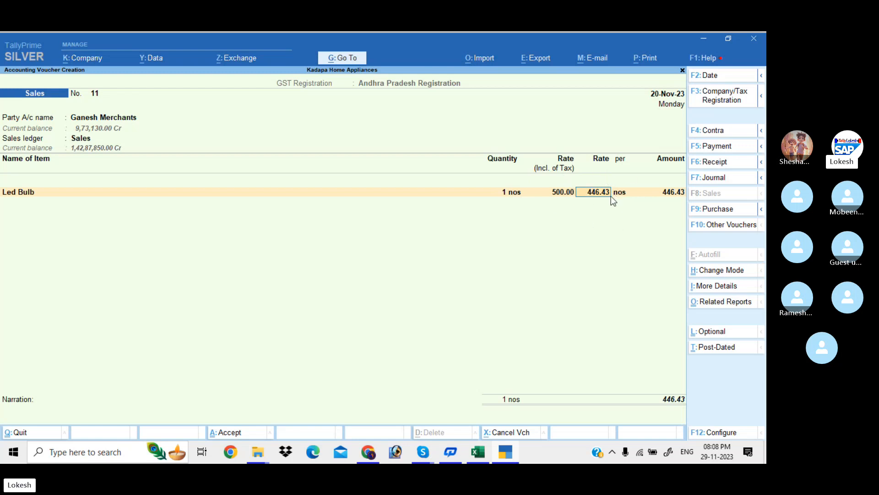
{"action": "key", "text": "Return"}
{"action": "key", "text": "Return"}
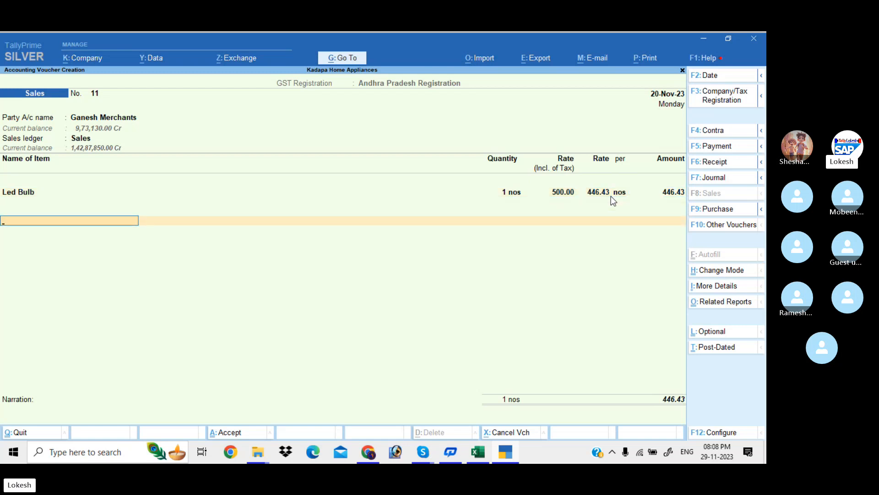
- End the item list and add the CGST and SGST tax ledgers below the Led Bulb line
{"action": "key", "text": "Return"}
{"action": "type", "text": "cg"}
{"action": "key", "text": "Return"}
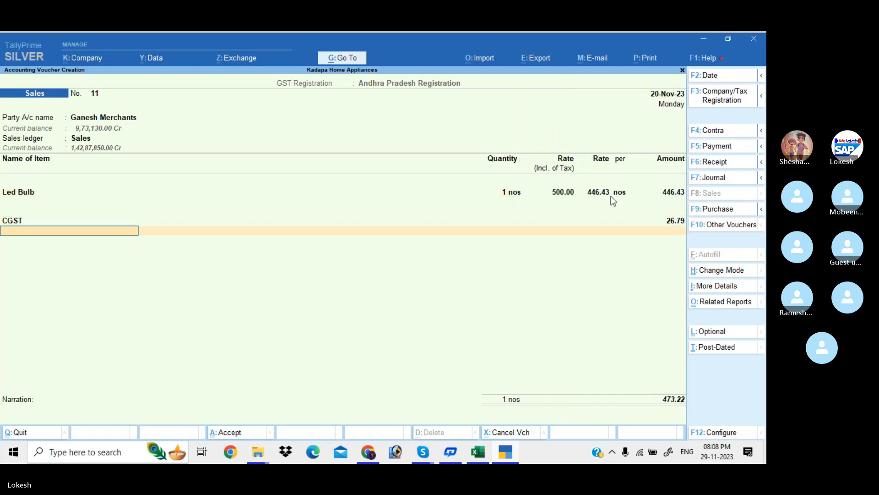
{"action": "type", "text": "sg"}
{"action": "key", "text": "Return"}
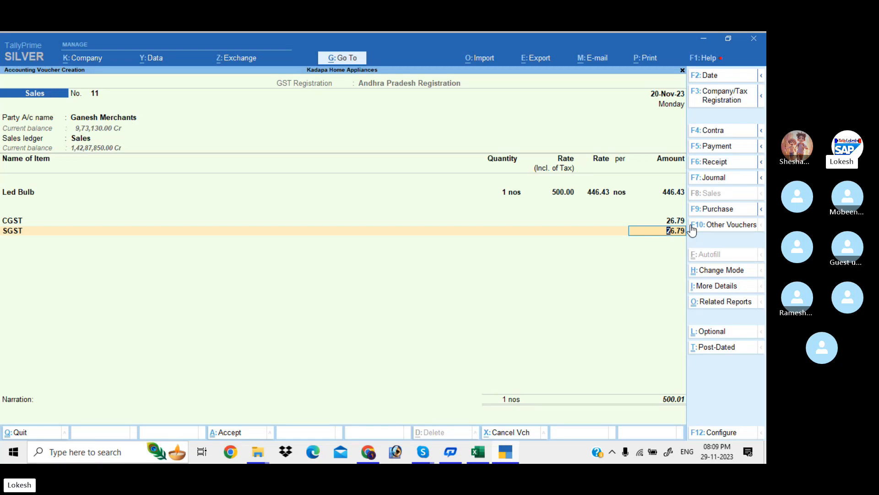
- Review the voucher's GST - Tax Analysis report in detailed view, including the CGST and SGST breakup, and return to the voucher
{"action": "left_click", "coordinate": [726, 303]}
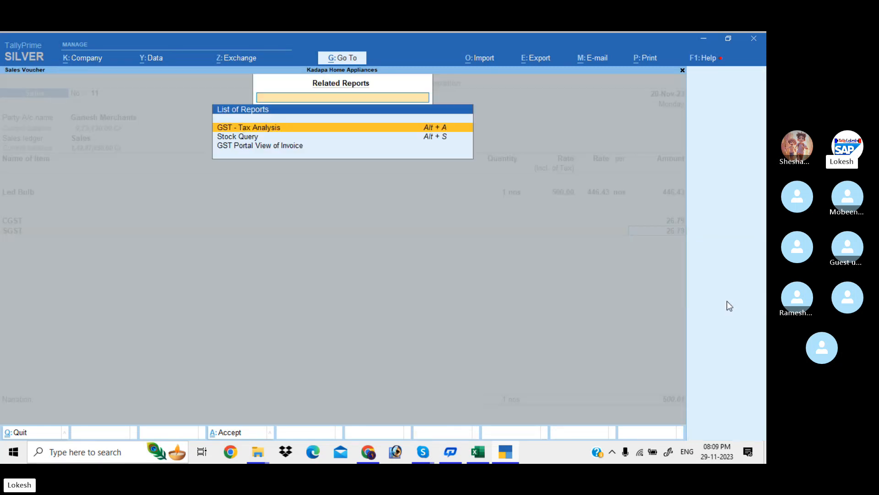
{"action": "key", "text": "Return"}
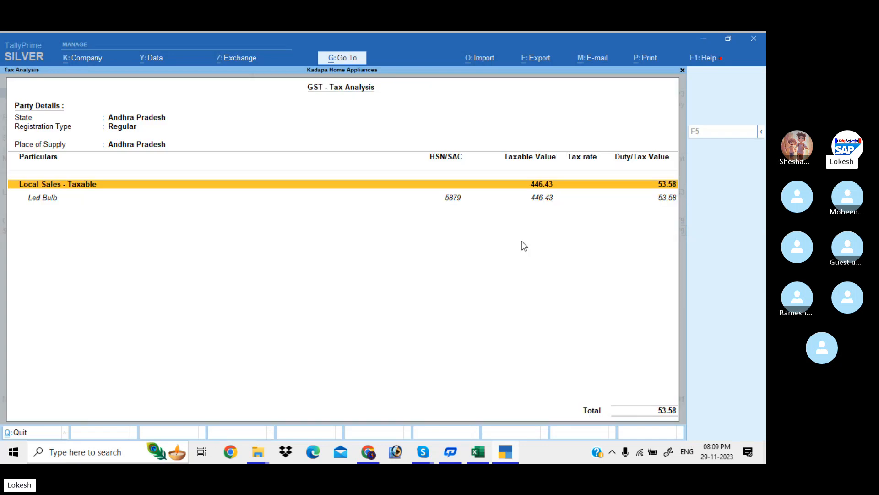
{"action": "key", "text": "alt+F5"}
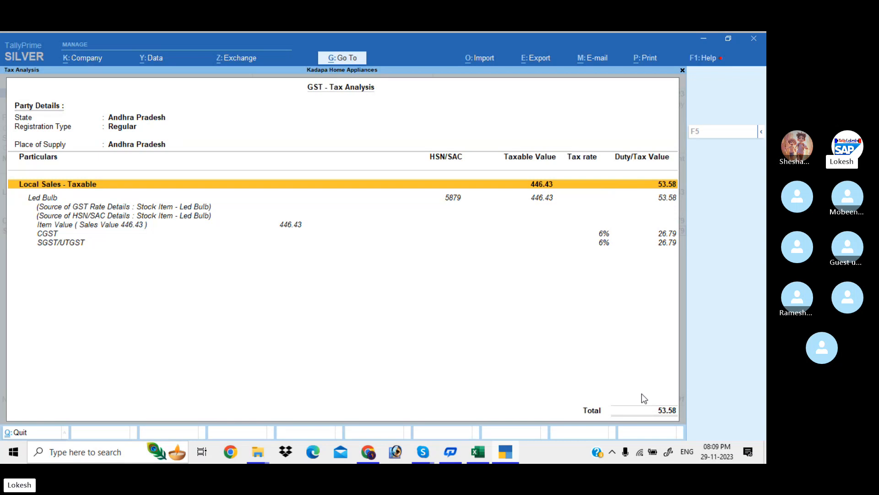
{"action": "key", "text": "Escape"}
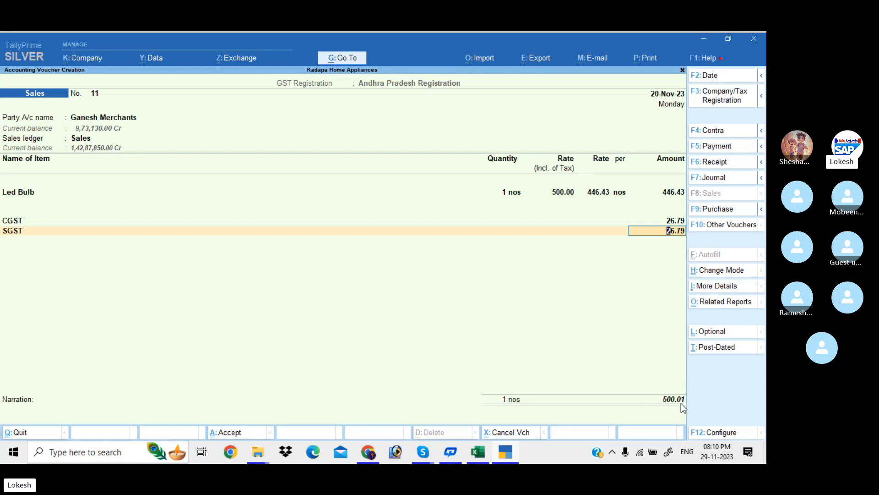
- Create a Round Off ledger under Indirect Expenses with ledger type Not Applicable and GST Applicable, for the line below SGST
{"action": "key", "text": "Return"}
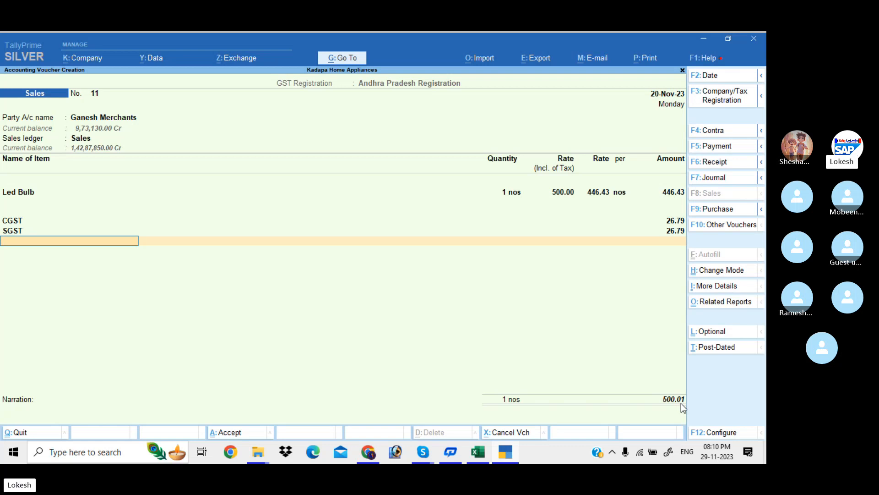
{"action": "type", "text": "R"}
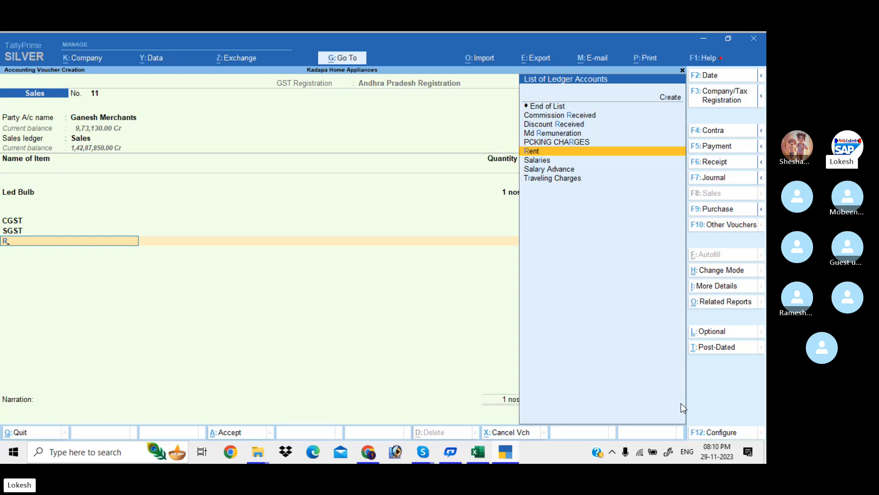
{"action": "key", "text": "alt+c"}
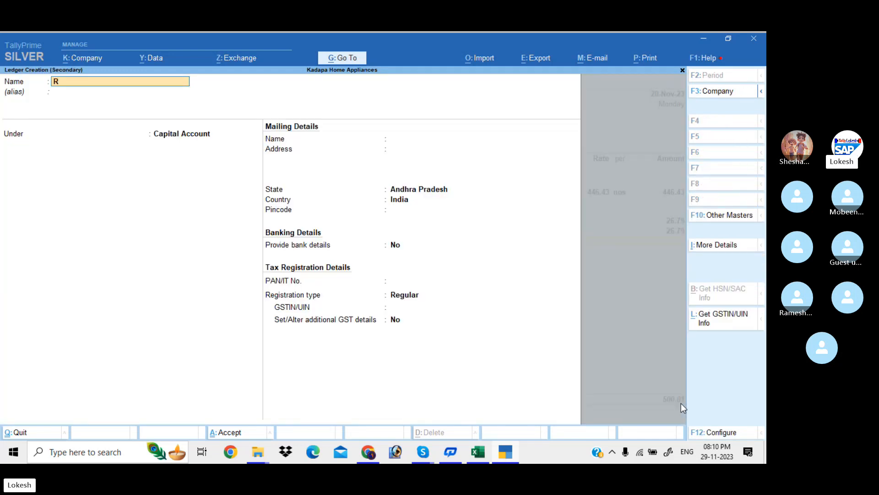
{"action": "type", "text": "ound Off"}
{"action": "key", "text": "Return"}
{"action": "type", "text": "Ind"}
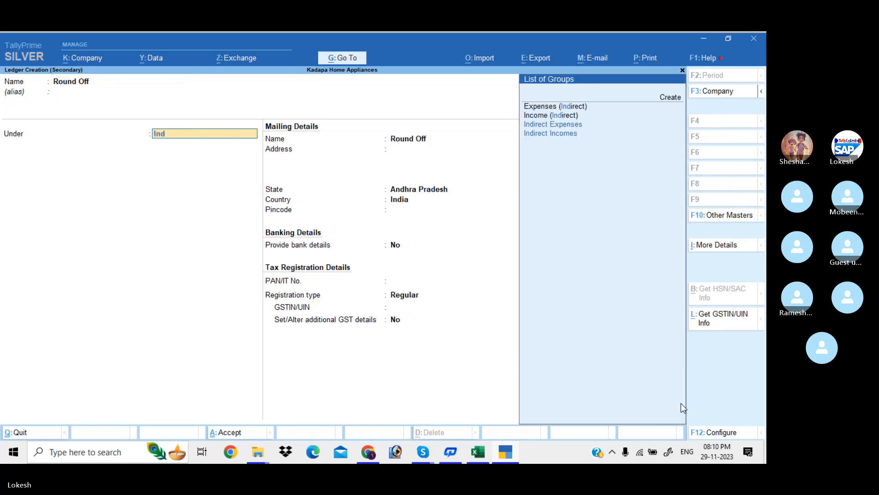
{"action": "key", "text": "Down"}
{"action": "key", "text": "Return"}
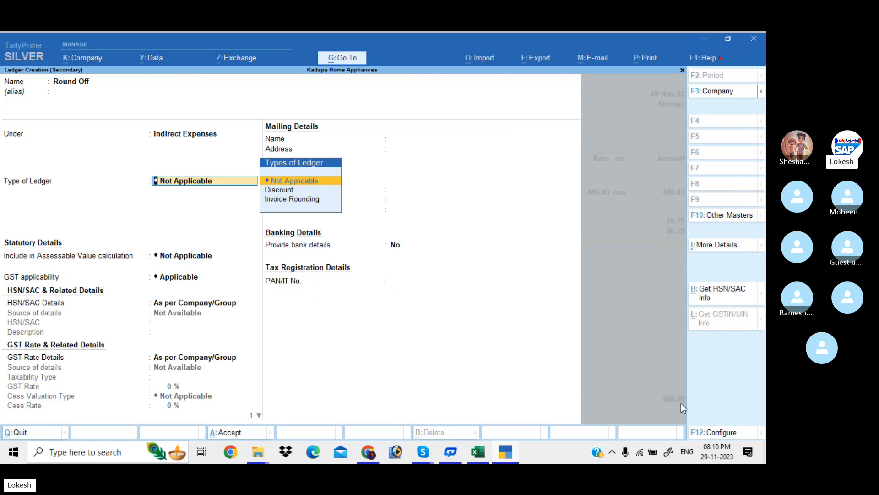
{"action": "key", "text": "Return"}
{"action": "key", "text": "Return"}
{"action": "key", "text": "Return"}
{"action": "key", "text": "Return"}
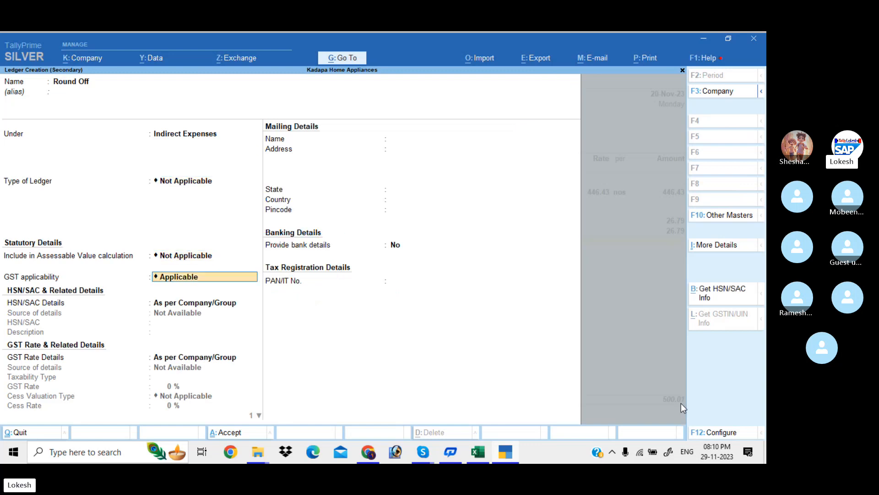
{"action": "key", "text": "Return"}
{"action": "key", "text": "Return"}
{"action": "key", "text": "Return"}
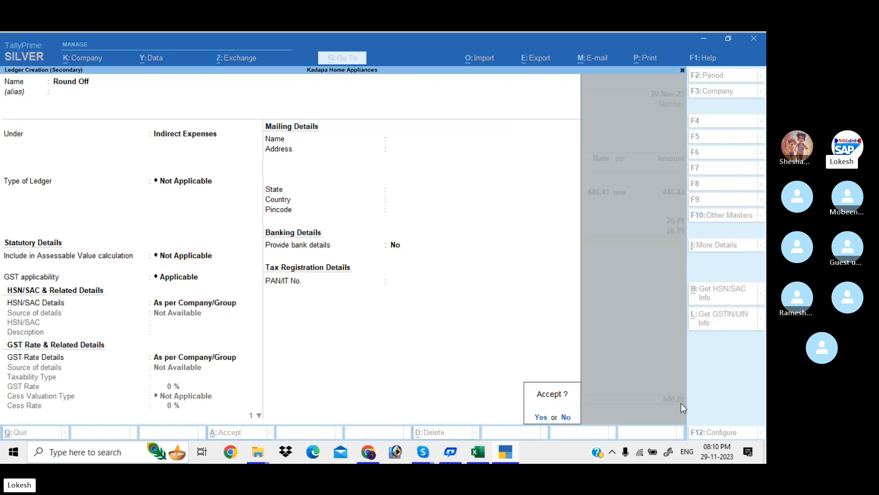
{"action": "key", "text": "Return"}
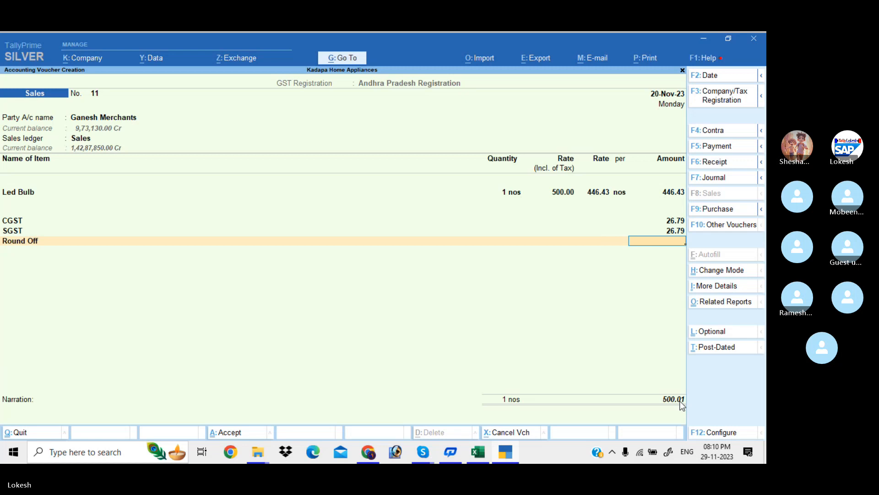
- Switch to Skype, send the copied screenshot in the call chat, and return to the sales voucher
{"action": "left_click", "coordinate": [423, 452]}
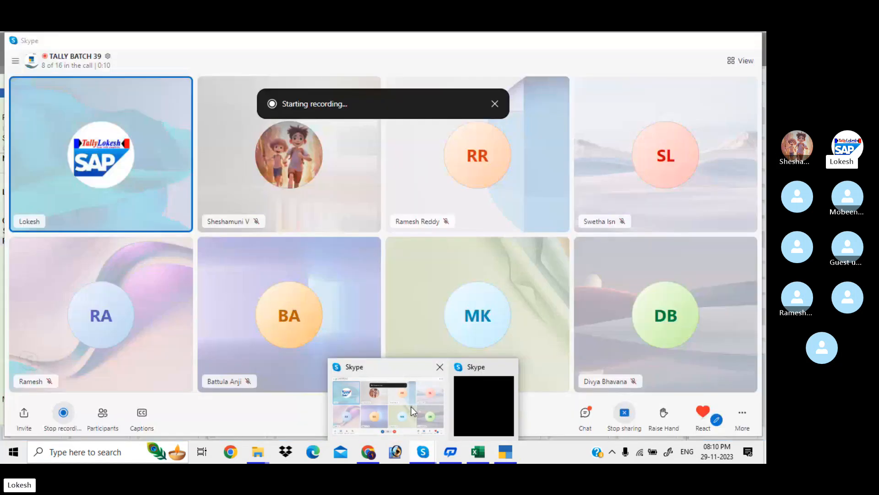
{"action": "left_click", "coordinate": [411, 406]}
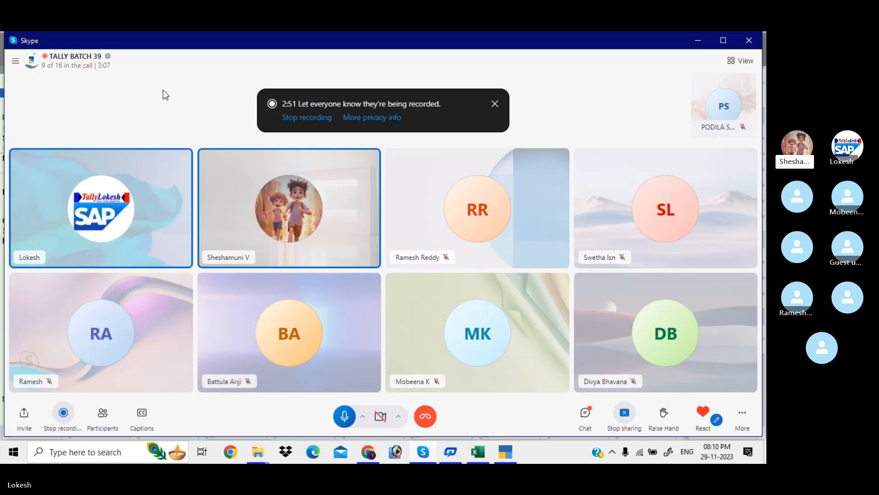
{"action": "left_click", "coordinate": [586, 416]}
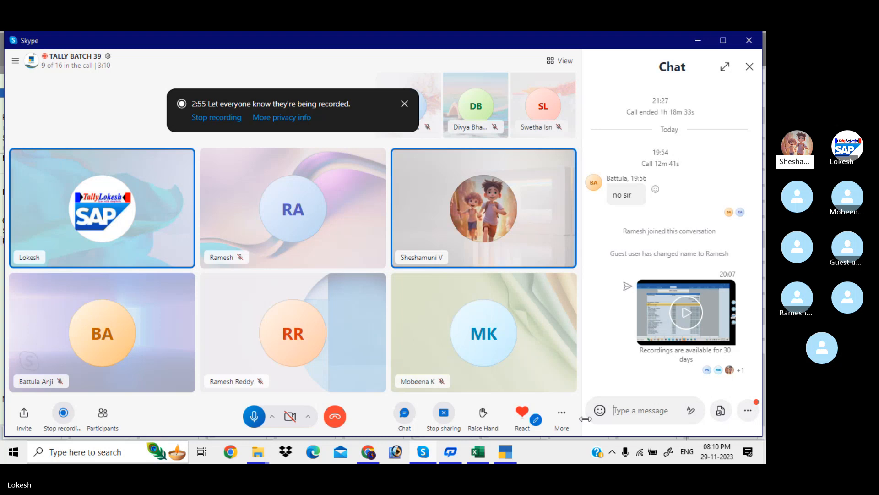
{"action": "key", "text": "ctrl+v"}
{"action": "key", "text": "Return"}
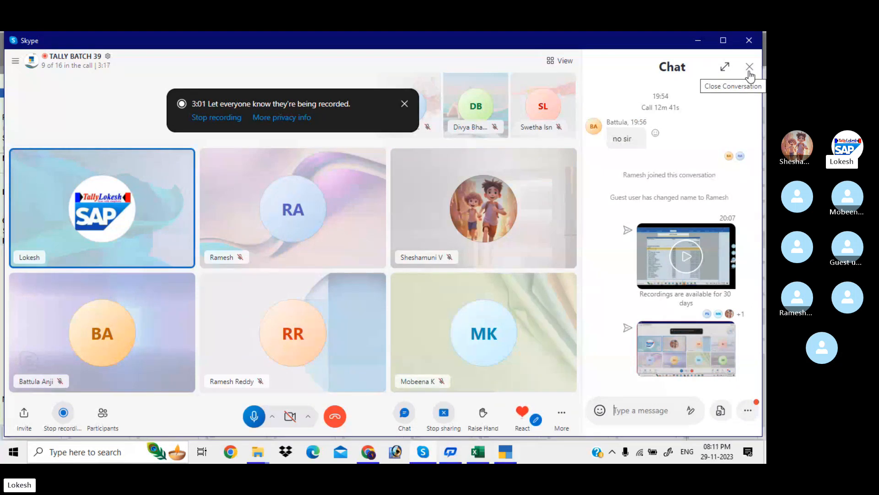
{"action": "left_click", "coordinate": [749, 72]}
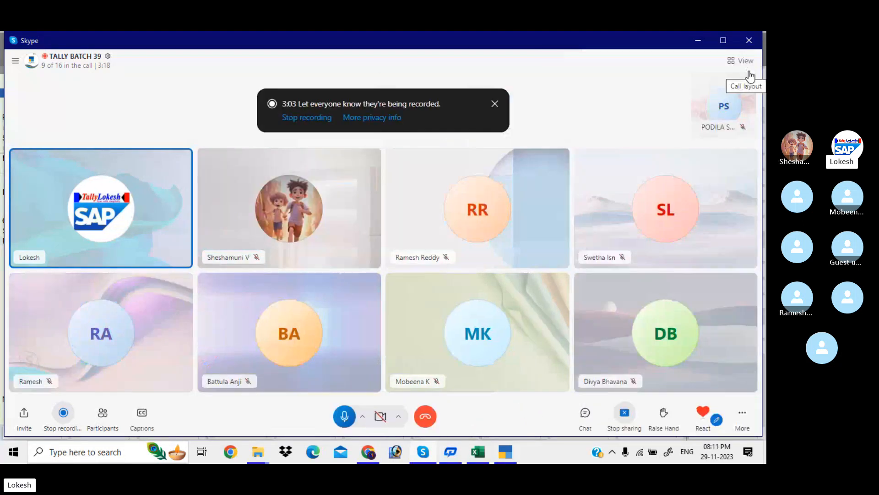
{"action": "left_click", "coordinate": [698, 42]}
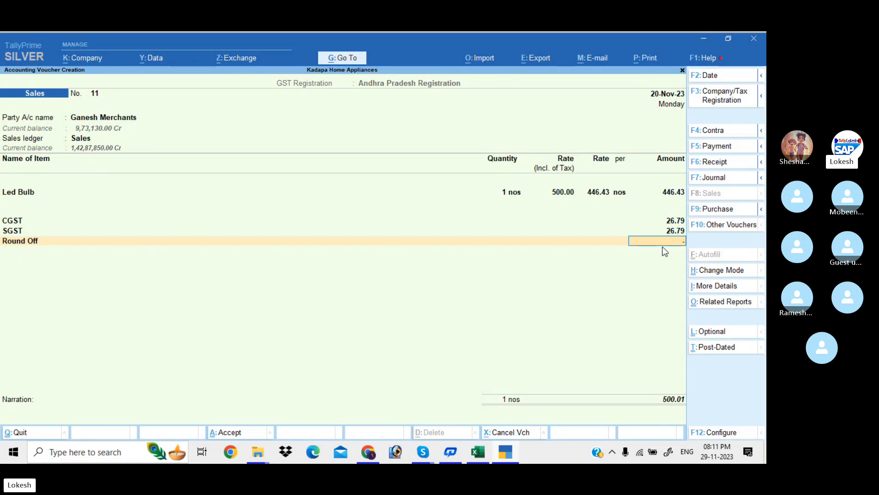
- Set the Round Off amount to -0.01 and save the sales voucher
{"action": "type", "text": "0.01"}
{"action": "key", "text": "Return"}
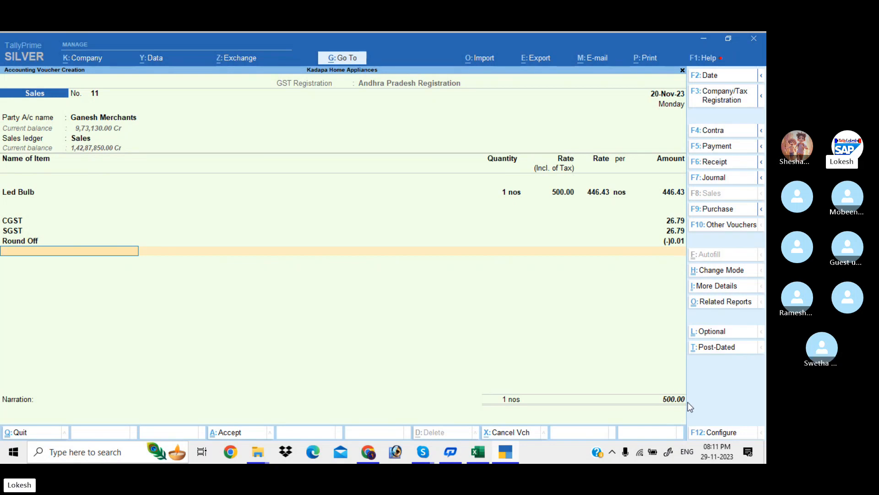
{"action": "key", "text": "Return"}
{"action": "key", "text": "Return"}
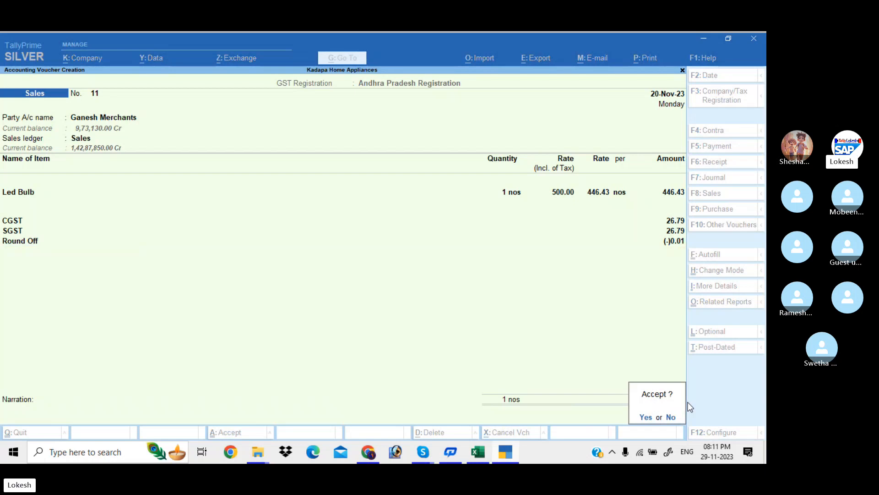
{"action": "key", "text": "Return"}
- Start a sales voucher for Ganesh Merchants, accept the dispatch and party details, and choose Sales as the sales ledger
{"action": "key", "text": "Down"}
{"action": "key", "text": "Down"}
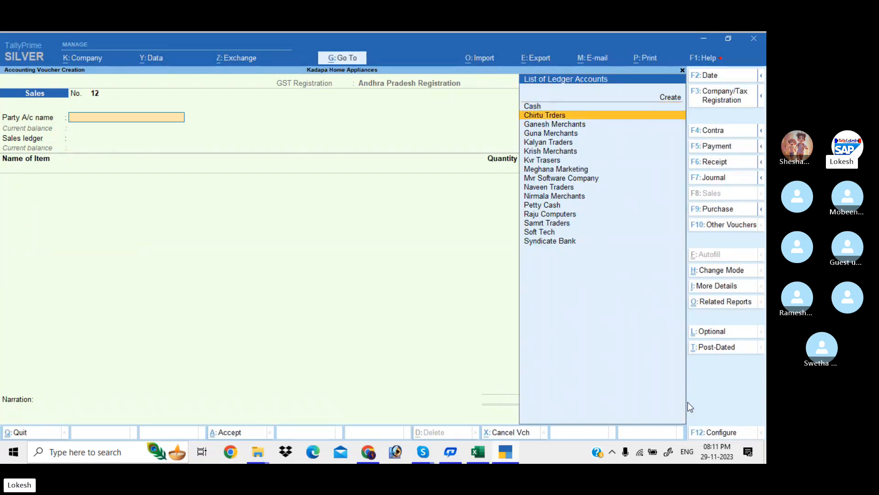
{"action": "key", "text": "Return"}
{"action": "key", "text": "Return"}
{"action": "key", "text": "Return"}
{"action": "key", "text": "Return"}
{"action": "key", "text": "Return"}
{"action": "key", "text": "Return"}
{"action": "key", "text": "Return"}
{"action": "key", "text": "Return"}
{"action": "key", "text": "Return"}
{"action": "key", "text": "Return"}
{"action": "key", "text": "Return"}
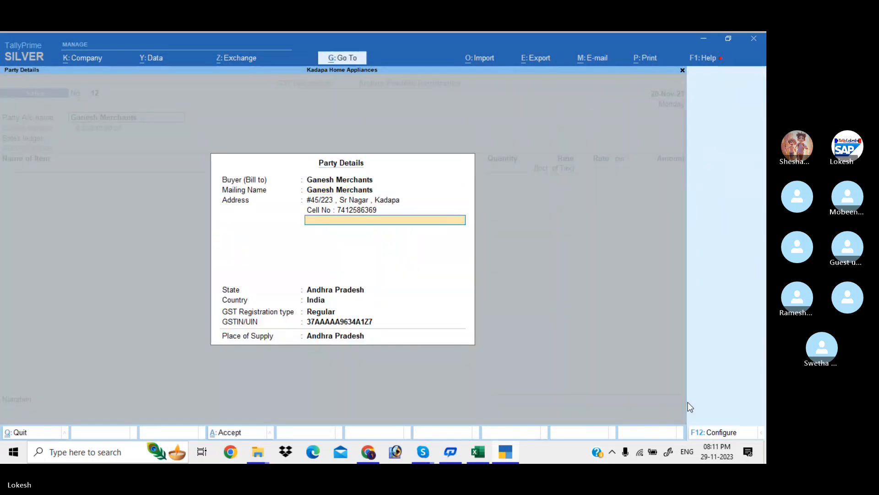
{"action": "key", "text": "Return"}
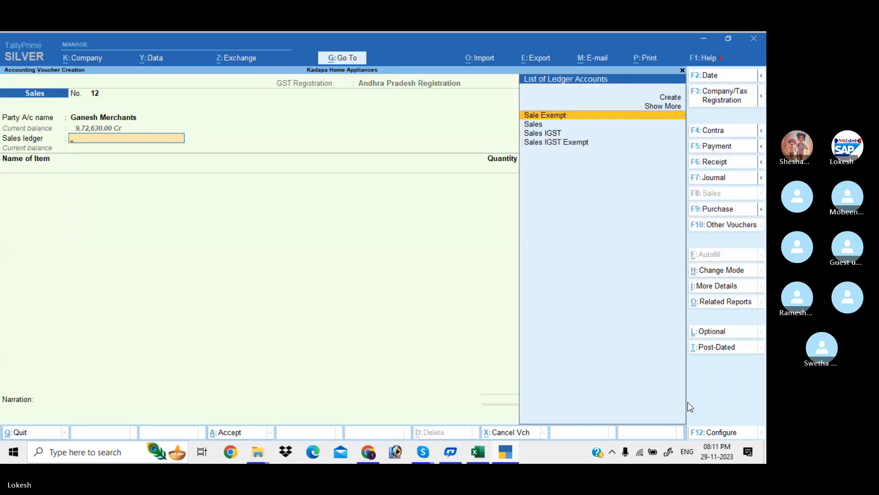
{"action": "key", "text": "Down"}
{"action": "key", "text": "Return"}
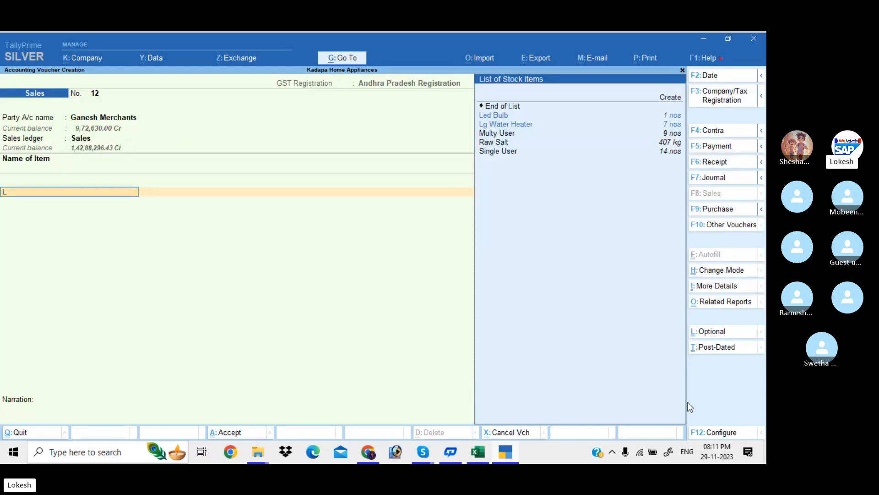
- Add 1 nos of Led Bulb at a tax-inclusive rate of 500.75 and end the item list
{"action": "type", "text": "Le"}
{"action": "key", "text": "Return"}
{"action": "type", "text": "1"}
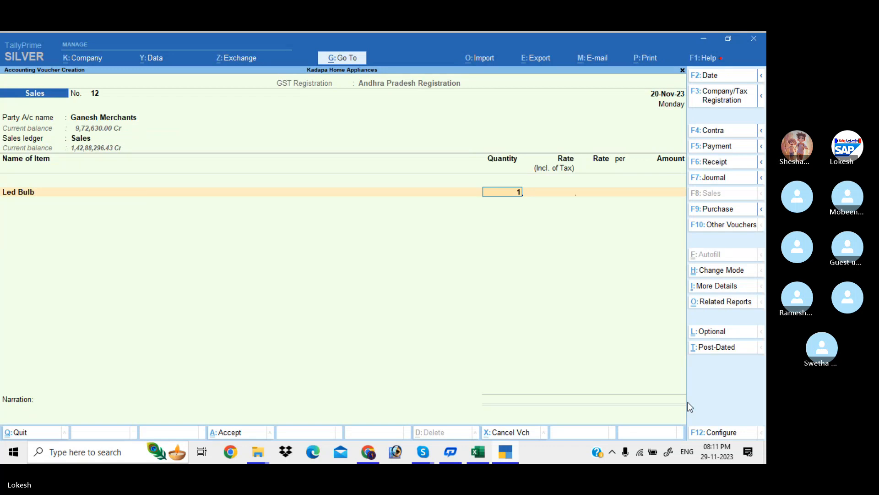
{"action": "key", "text": "Return"}
{"action": "type", "text": "500."}
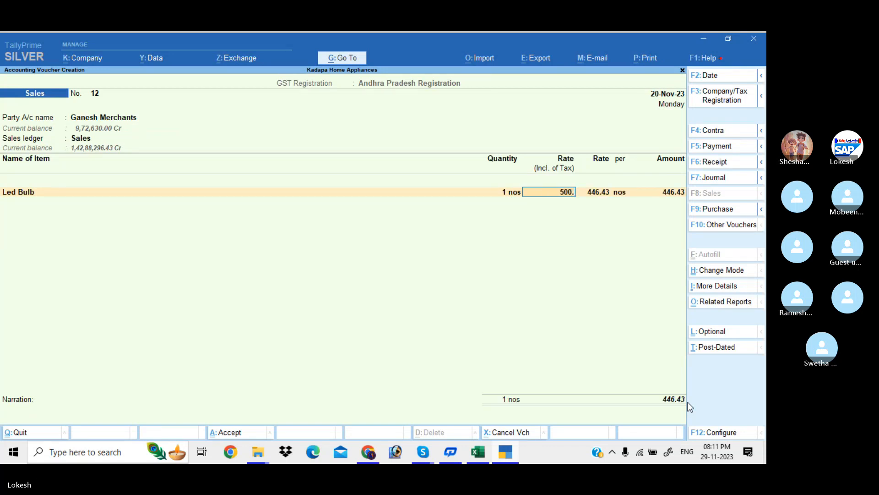
{"action": "type", "text": "75"}
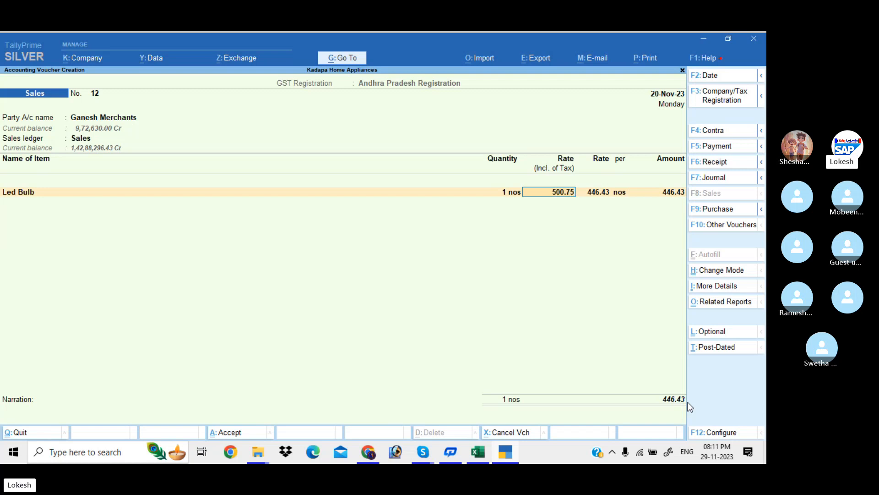
{"action": "key", "text": "Return"}
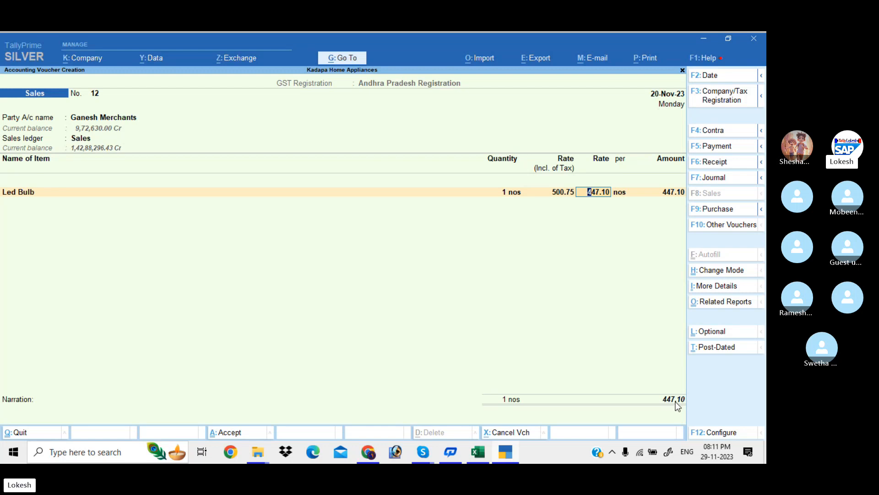
{"action": "key", "text": "Return"}
{"action": "key", "text": "Return"}
{"action": "key", "text": "Return"}
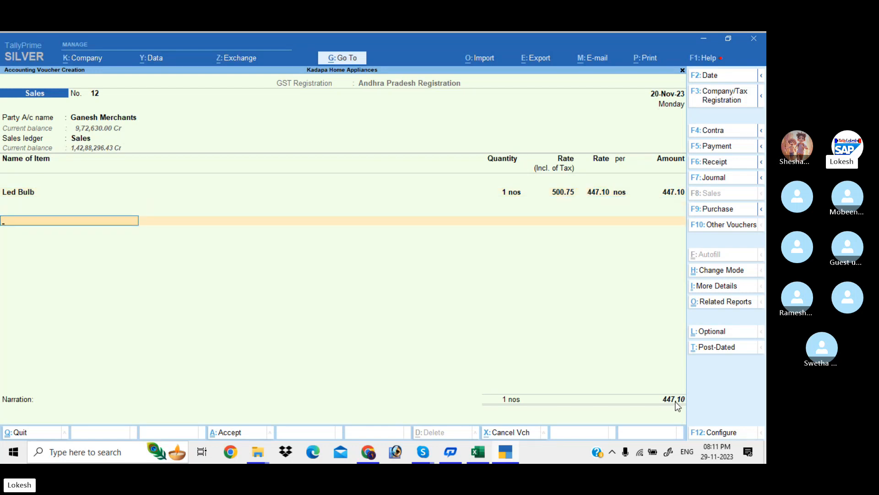
- Add the CGST and SGST ledgers below the Led Bulb item with their calculated amounts
{"action": "type", "text": "Cg"}
{"action": "key", "text": "Return"}
{"action": "key", "text": "Return"}
{"action": "type", "text": "Sg"}
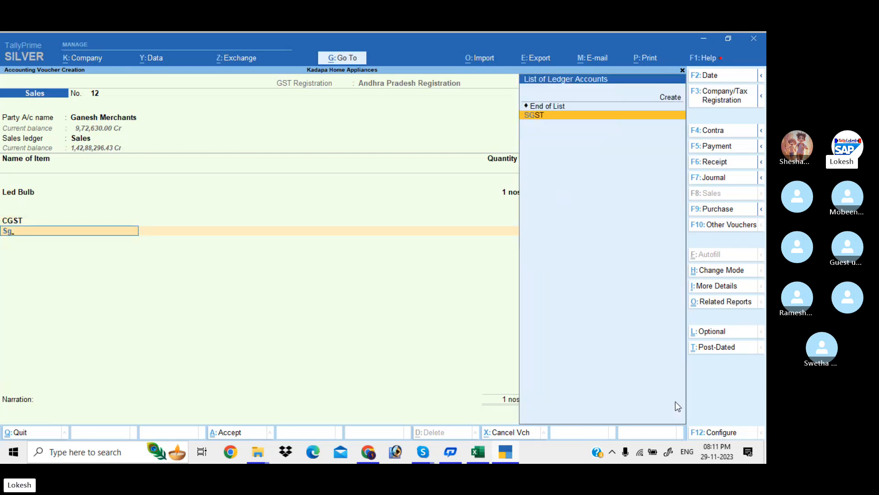
{"action": "key", "text": "Return"}
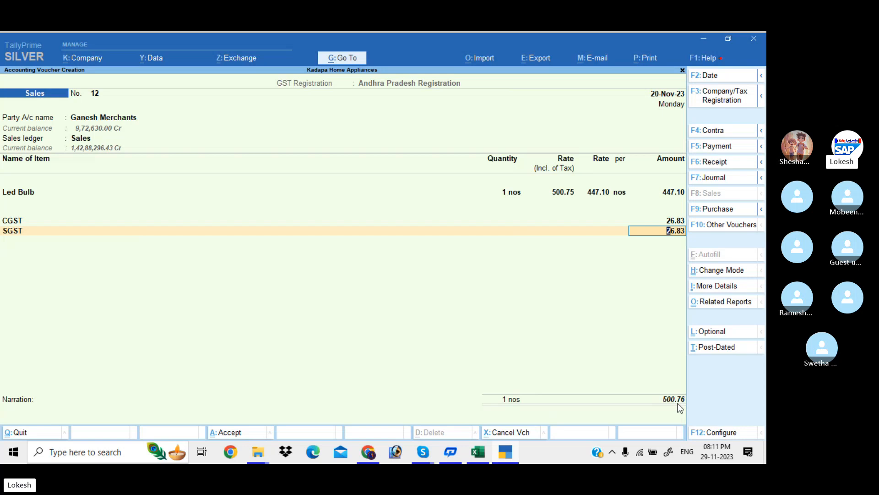
{"action": "key", "text": "Return"}
- Add the Round Off ledger with an amount of 0.24 and save the sales voucher
{"action": "type", "text": "R"}
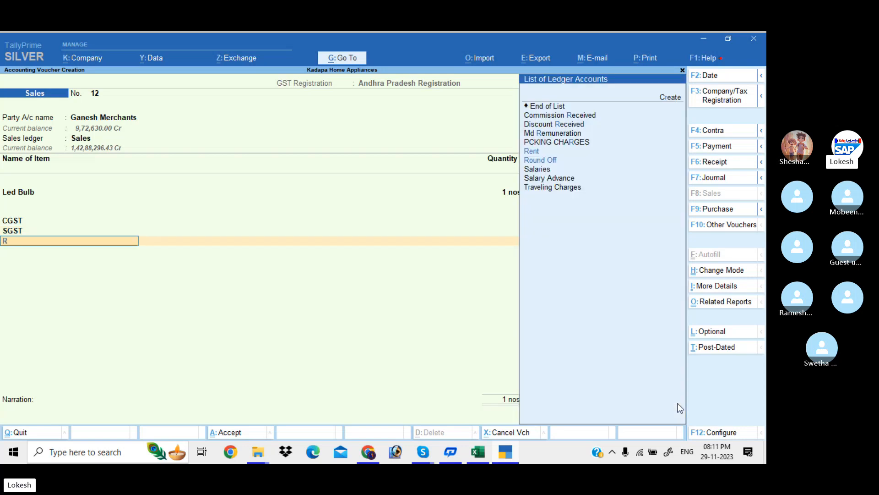
{"action": "key", "text": "Down"}
{"action": "key", "text": "Down"}
{"action": "key", "text": "Down"}
{"action": "key", "text": "Up"}
{"action": "key", "text": "Return"}
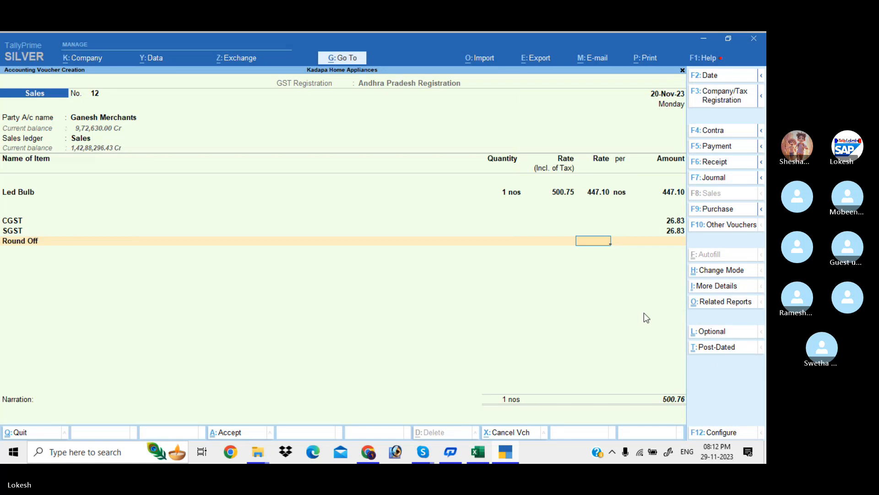
{"action": "key", "text": "Return"}
{"action": "type", "text": "0."}
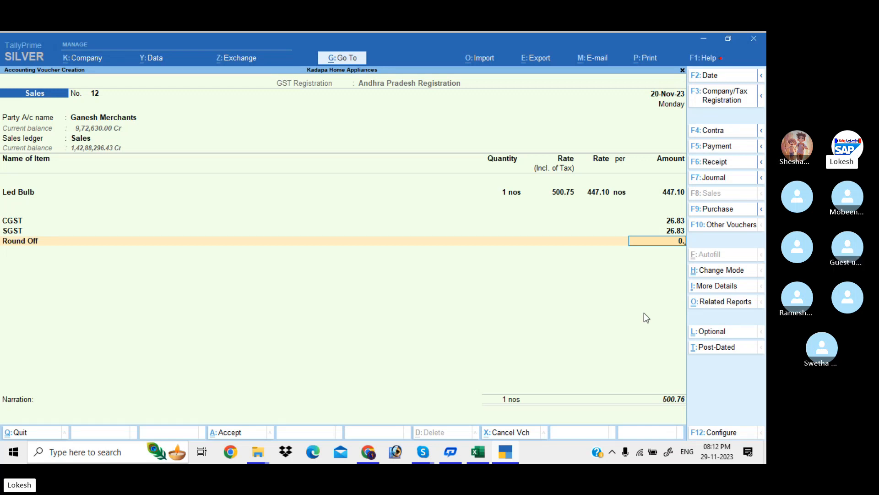
{"action": "type", "text": "24"}
{"action": "key", "text": "Return"}
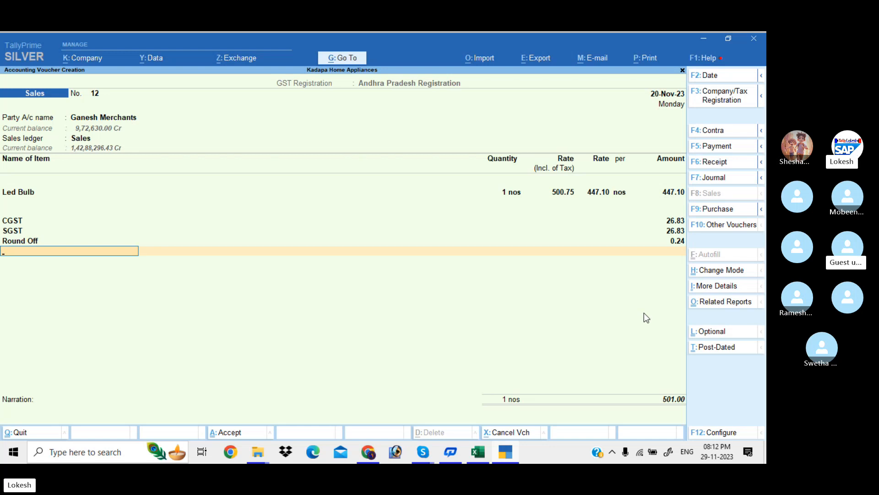
{"action": "key", "text": "Return"}
{"action": "key", "text": "Return"}
{"action": "key", "text": "Return"}
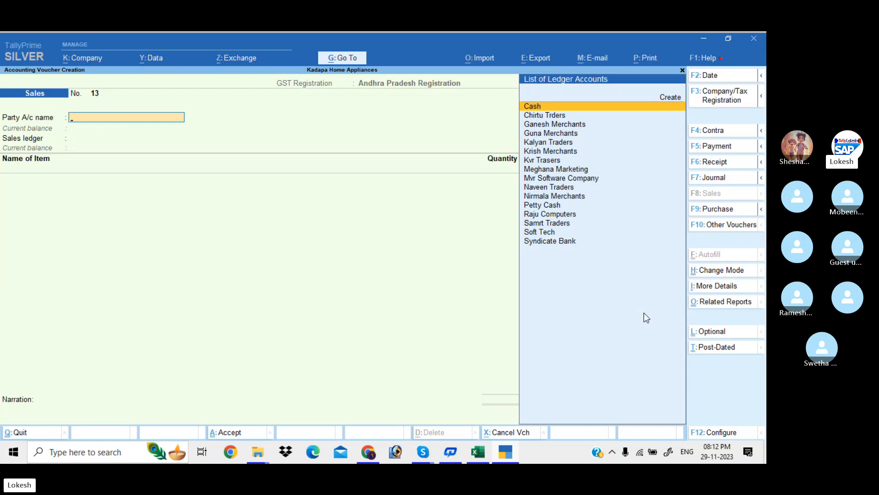
- Set Provide Rate Inclusive of Tax for Stock Items to No in the voucher configuration and accept it
{"action": "left_click", "coordinate": [723, 432]}
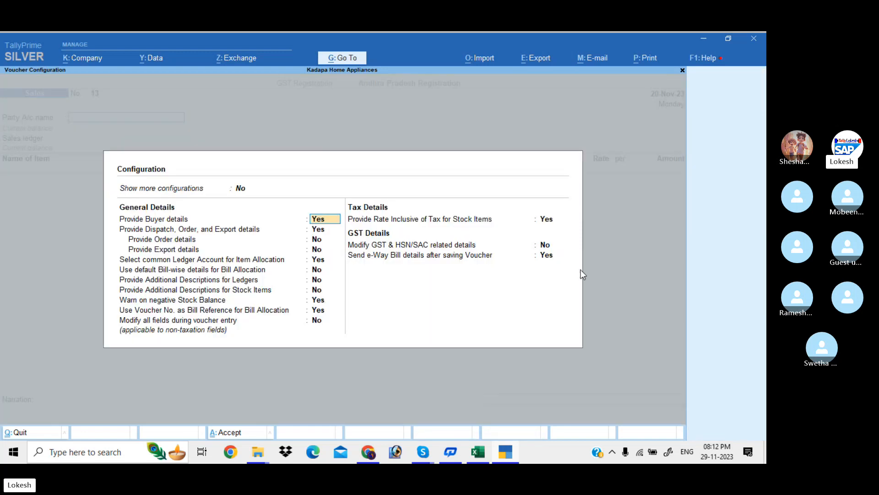
{"action": "left_click", "coordinate": [549, 223]}
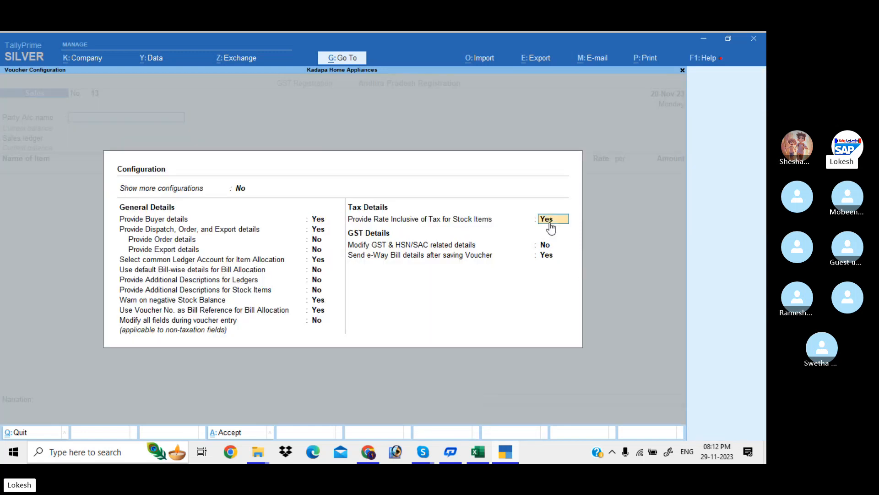
{"action": "type", "text": "n"}
{"action": "key", "text": "Return"}
{"action": "key", "text": "Return"}
{"action": "key", "text": "Return"}
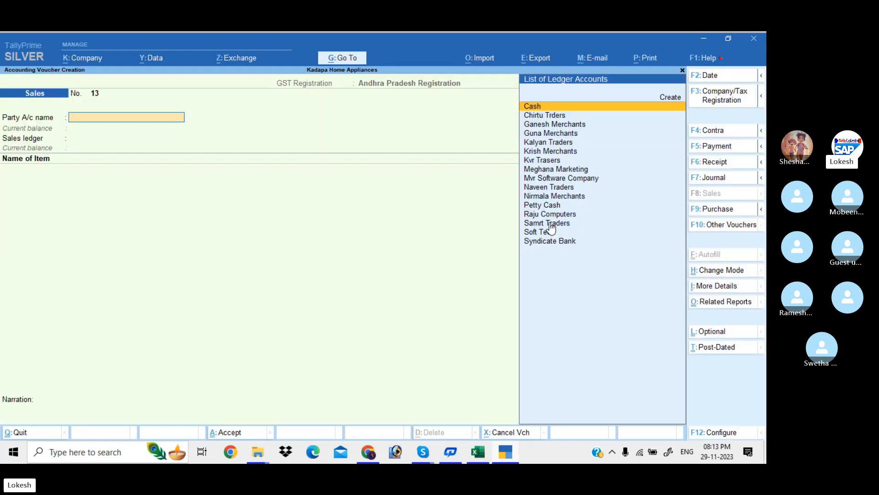
- Set Cash as the party of the new sales voucher, accept its details, and choose Sales as the sales ledger
{"action": "key", "text": "Return"}
{"action": "key", "text": "Return"}
{"action": "key", "text": "Return"}
{"action": "key", "text": "Return"}
{"action": "key", "text": "Return"}
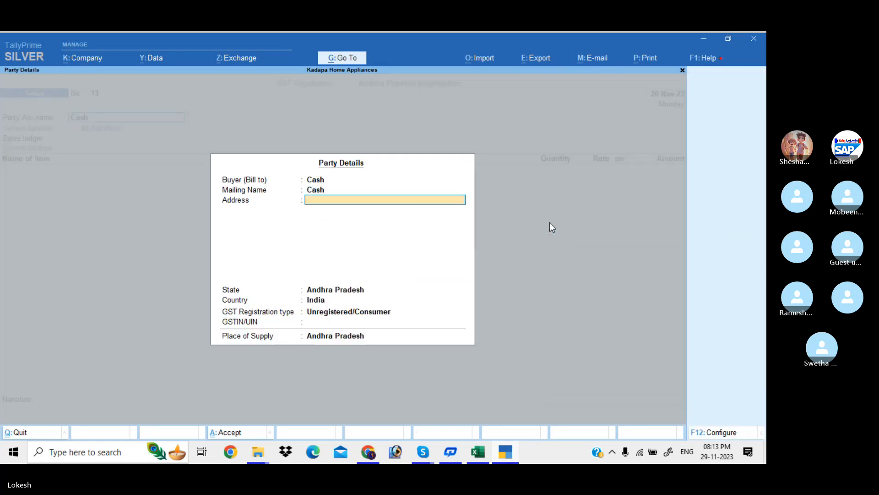
{"action": "key", "text": "Return"}
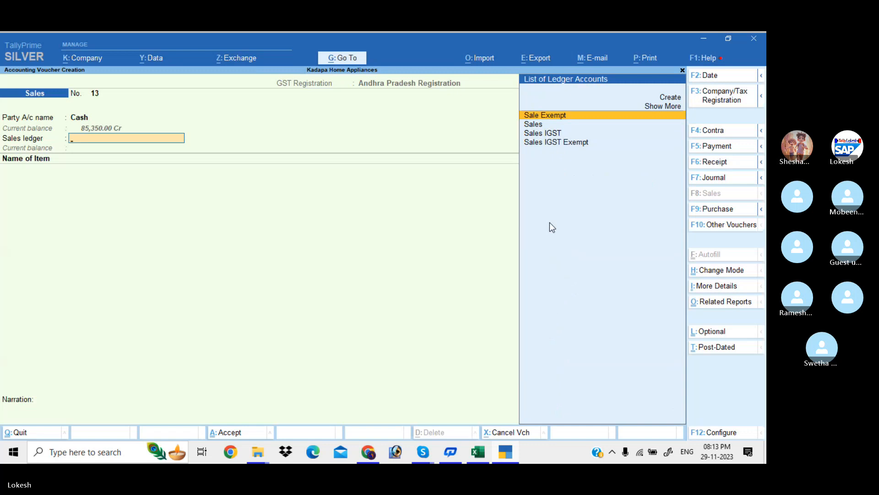
{"action": "key", "text": "Down"}
{"action": "key", "text": "Return"}
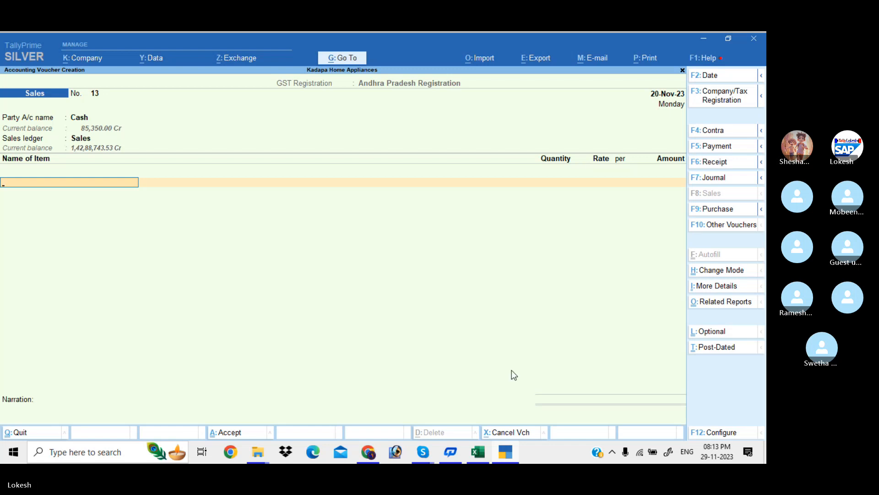
- Switch to the Excel sheet with the exclusive and inclusive tax calculations, and bring up the Skype call window
{"action": "left_click", "coordinate": [476, 452]}
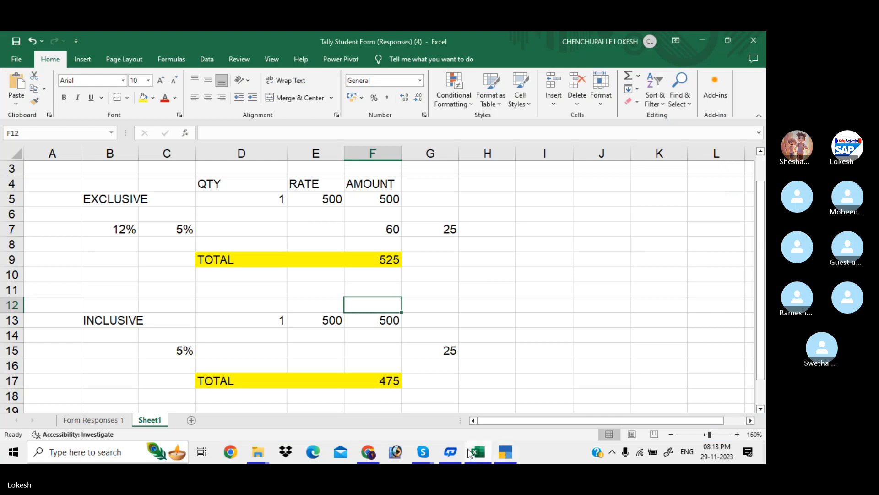
{"action": "mouse_move", "coordinate": [423, 452]}
{"action": "left_click", "coordinate": [385, 399]}
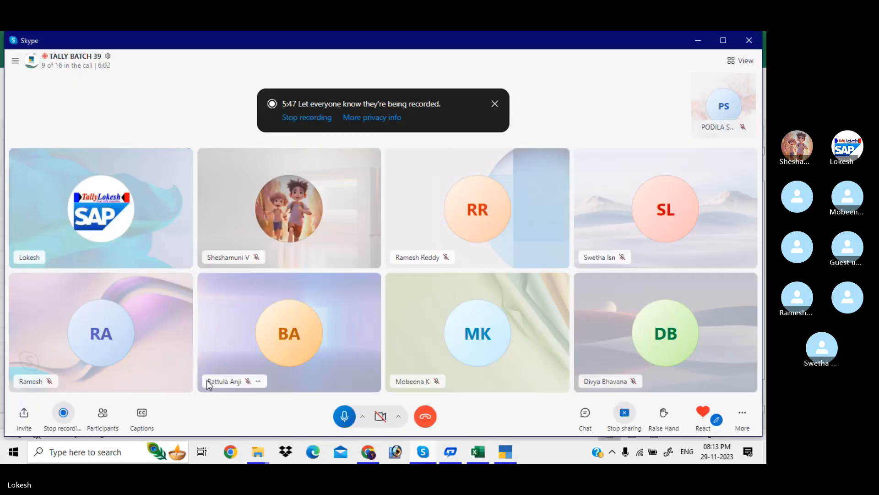